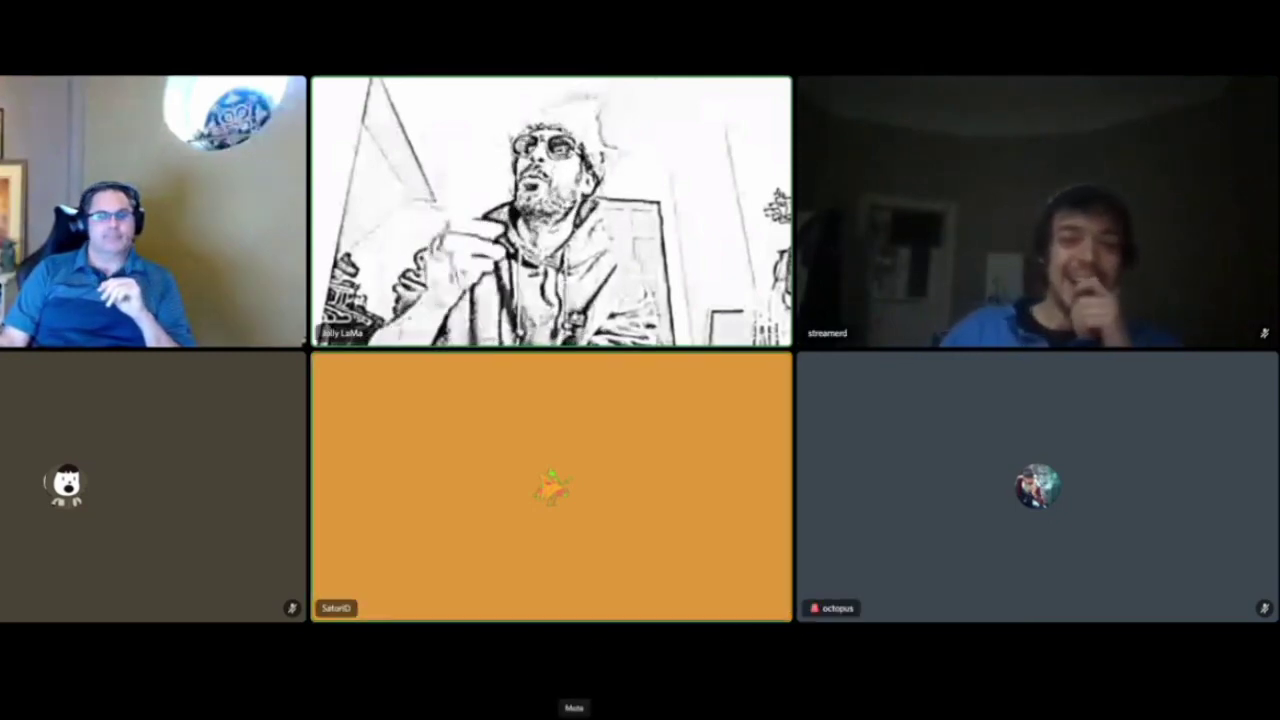
click(574, 708)
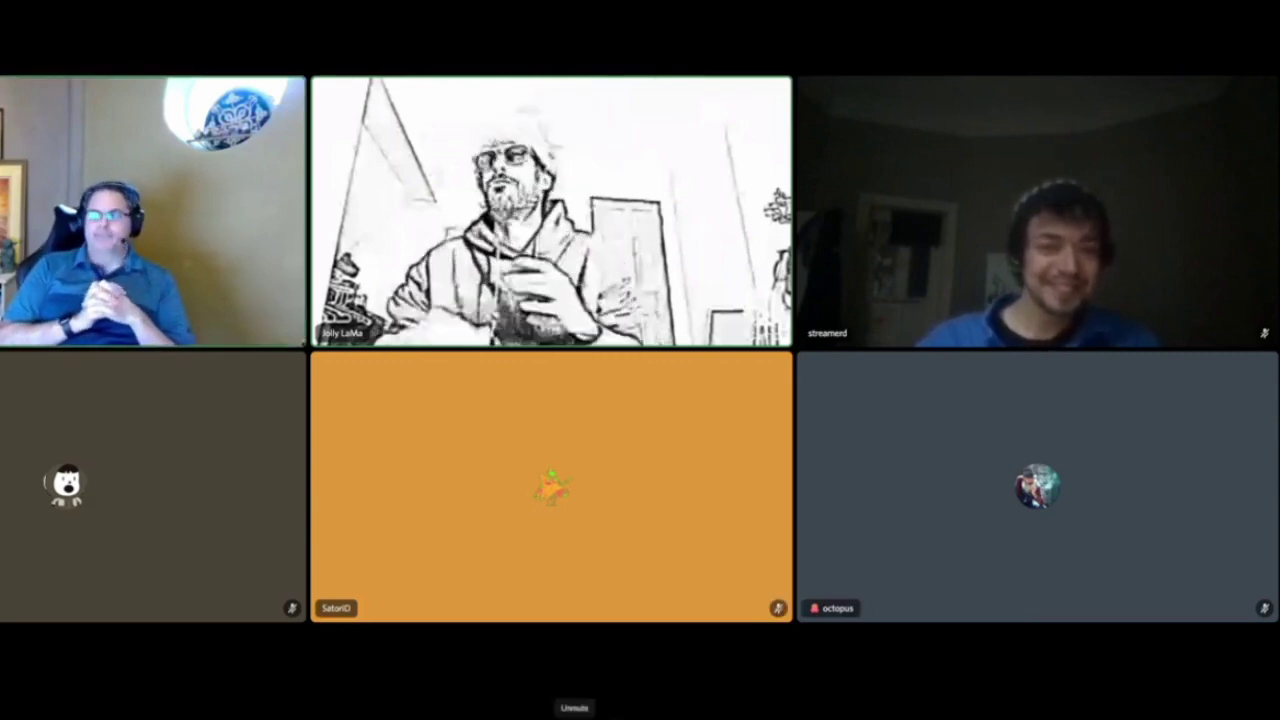
key(ctrl+shift+m)
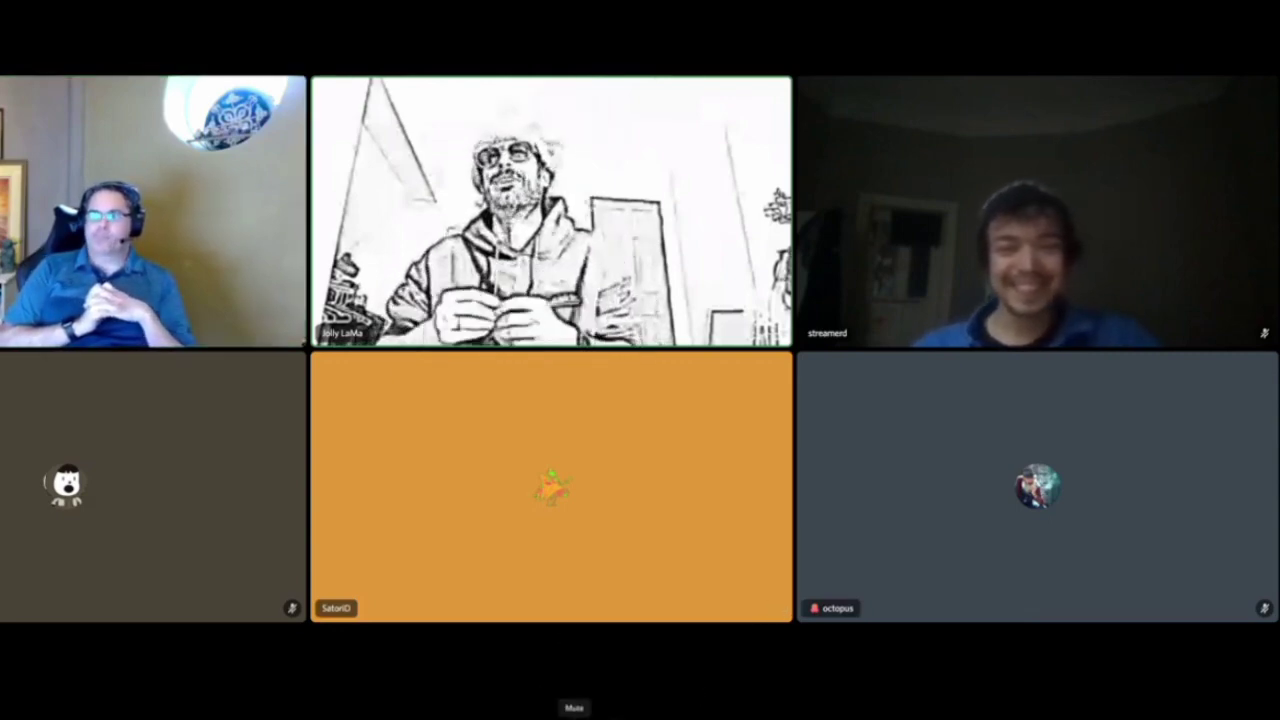